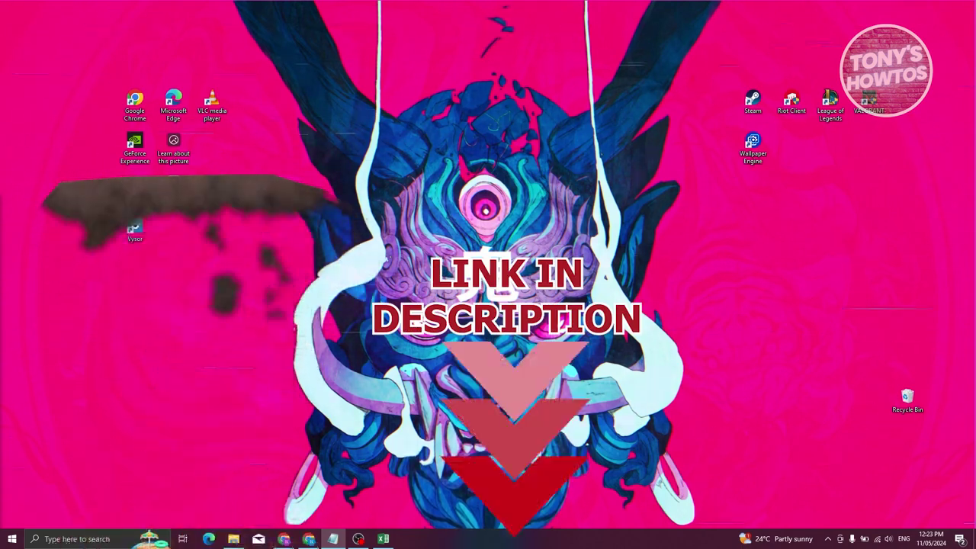
Step: Search Google for 'amazon affiliate' in Chrome
{"action": "left_click", "coordinate": [308, 539]}
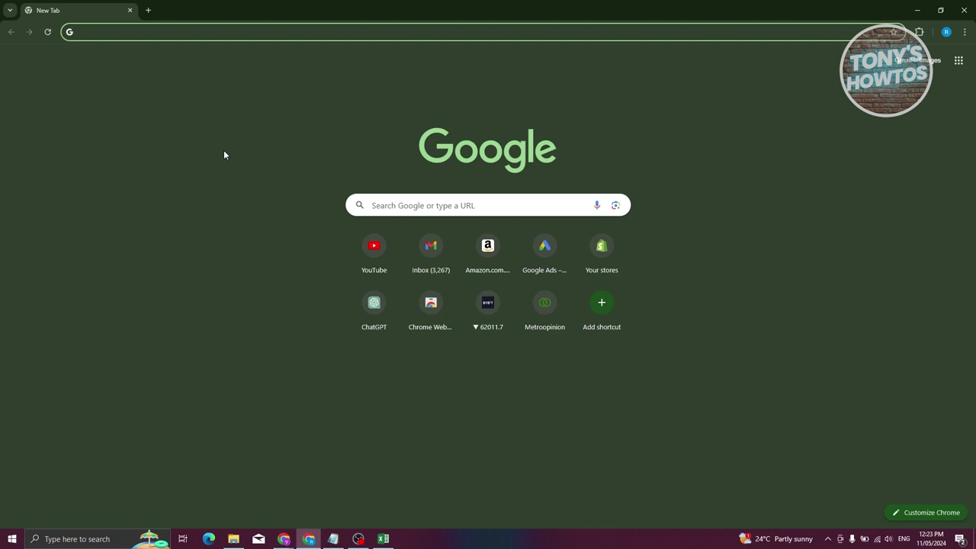
{"action": "type", "text": "a"}
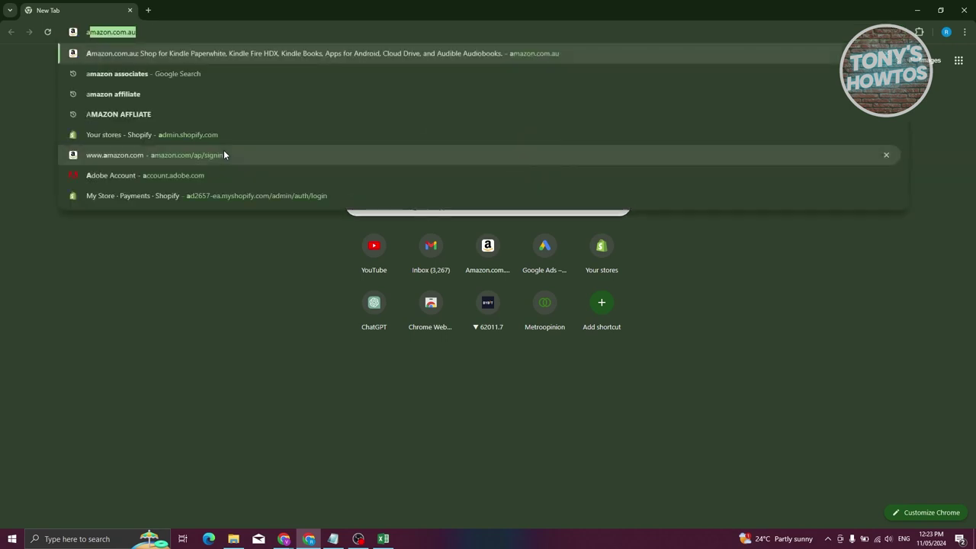
{"action": "type", "text": "mazon affiliate"}
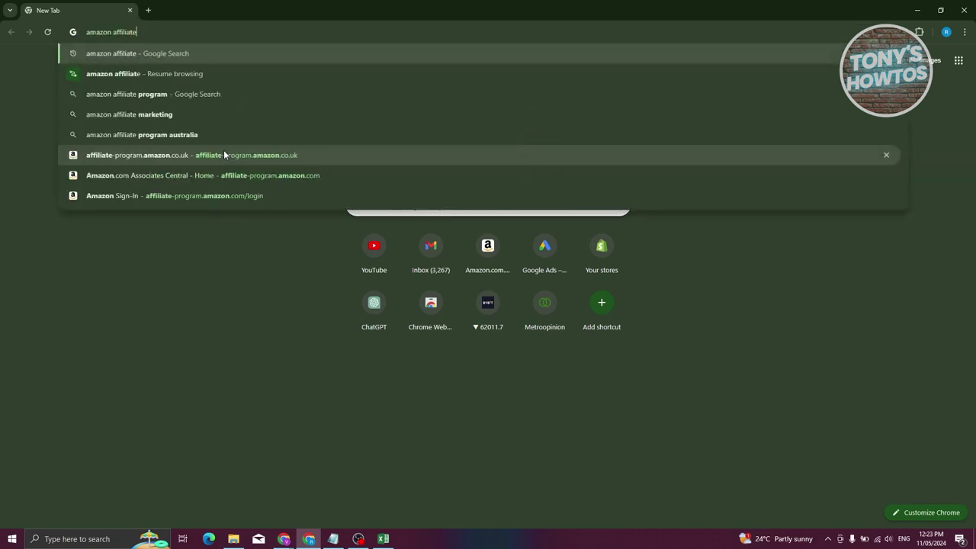
{"action": "key", "text": "Return"}
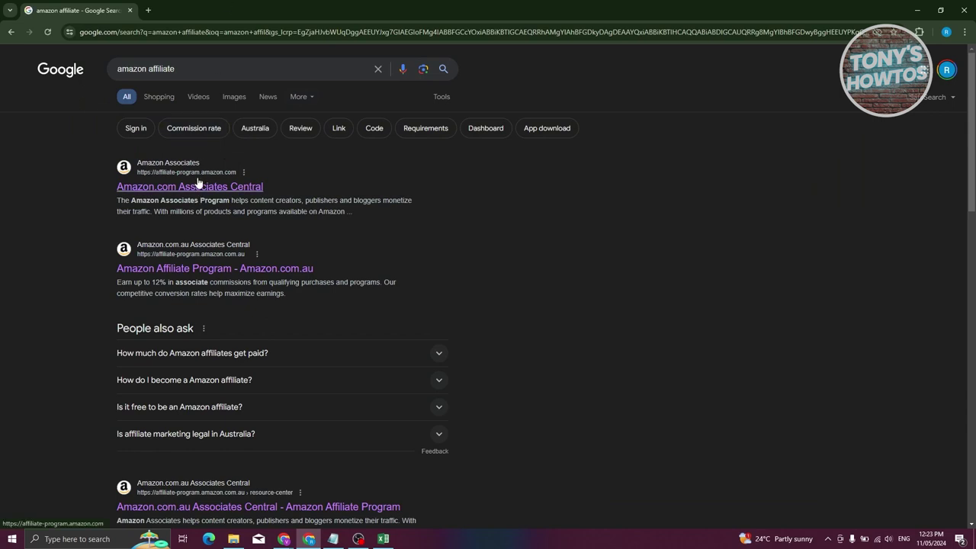
Step: Open Amazon.com Associates Central from the results and expand the Tools menu
{"action": "left_click", "coordinate": [212, 187]}
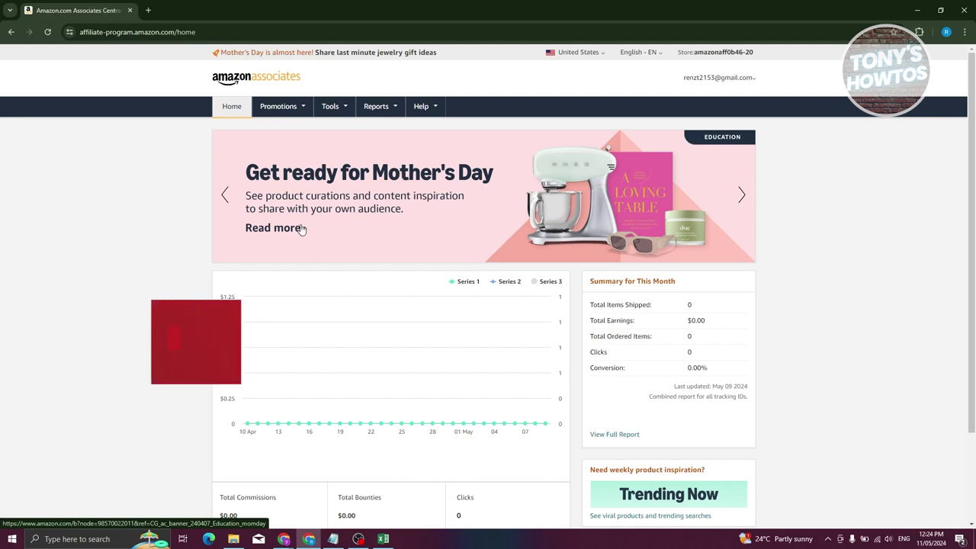
{"action": "left_click", "coordinate": [342, 108]}
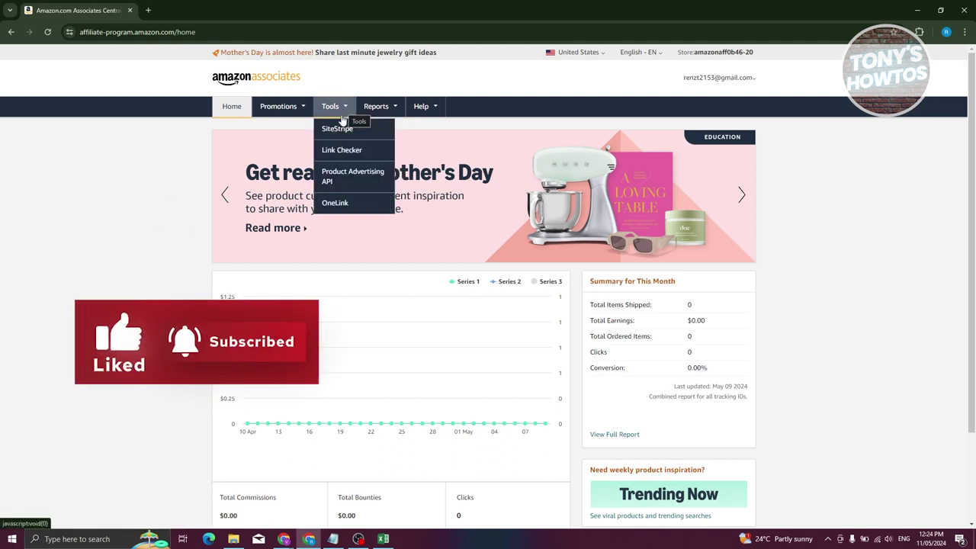
Step: Open OneLink and highlight United States as the store's only earning country
{"action": "left_click", "coordinate": [343, 208]}
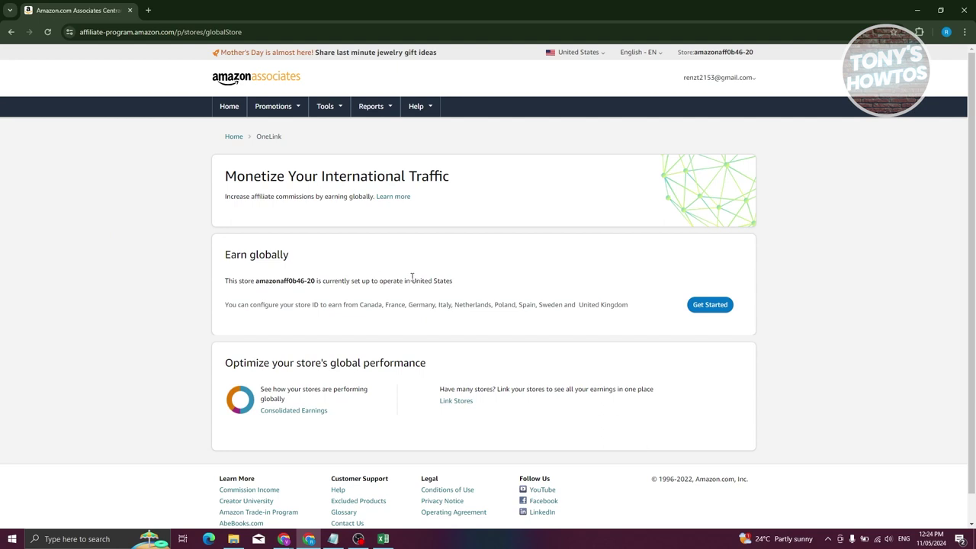
{"action": "left_click_drag", "start_coordinate": [412, 280], "coordinate": [460, 282]}
Step: Add Canada as a new earning country and accept its Terms & Conditions
{"action": "left_click", "coordinate": [700, 307]}
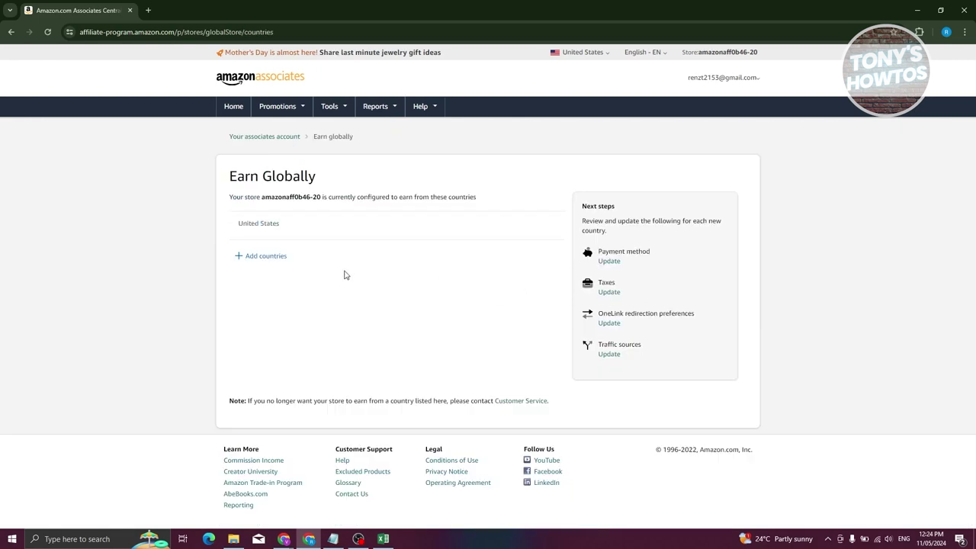
{"action": "left_click", "coordinate": [279, 258]}
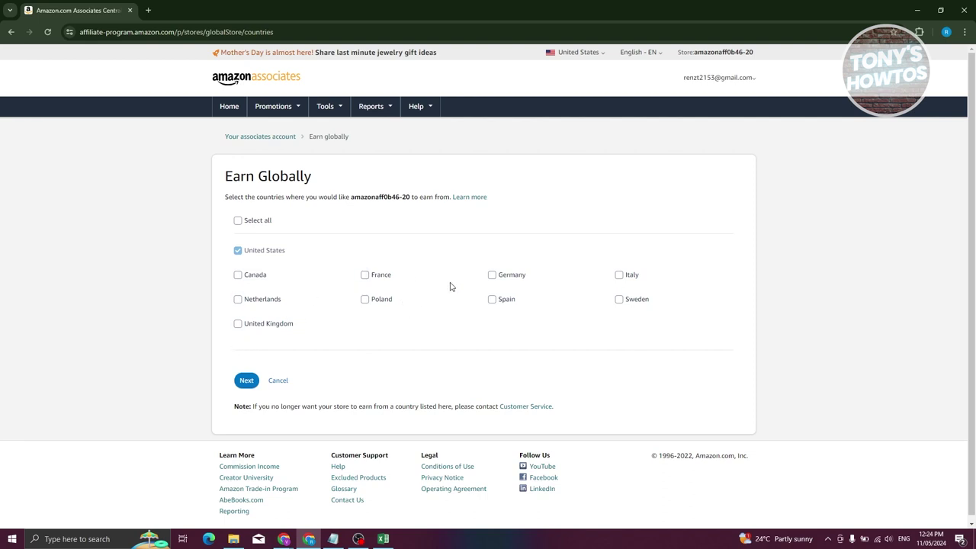
{"action": "left_click", "coordinate": [239, 279]}
{"action": "left_click", "coordinate": [246, 381]}
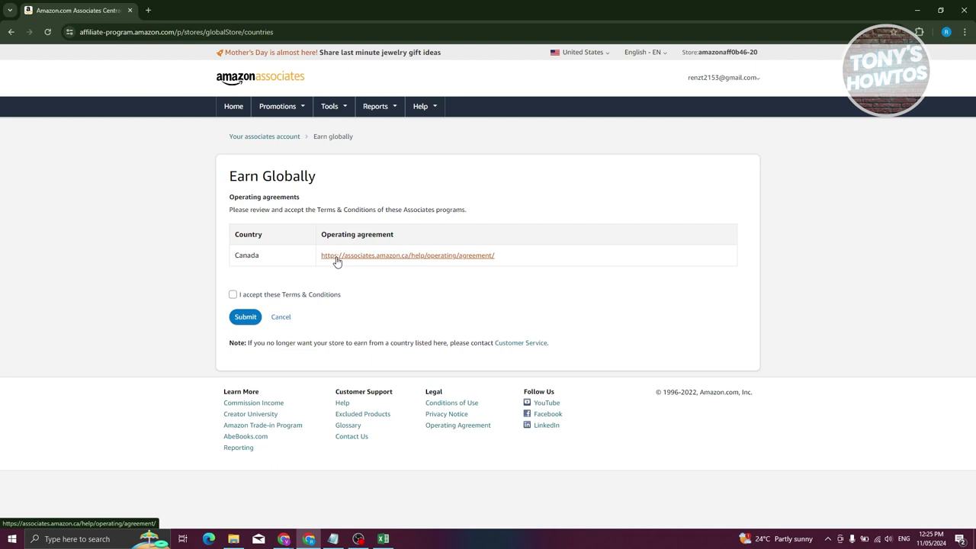
{"action": "left_click", "coordinate": [240, 297]}
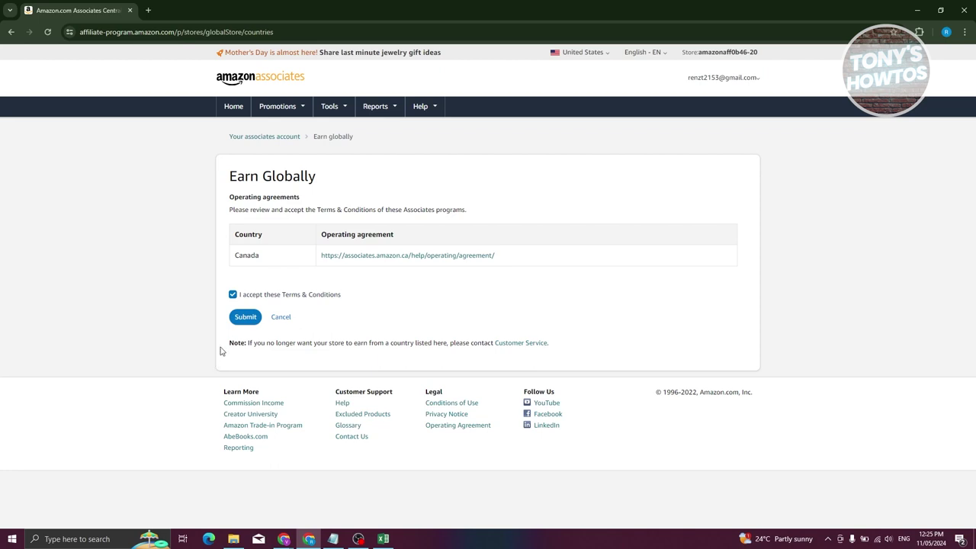
Step: Submit the Canada setup and review the confirmation and Next steps list
{"action": "left_click", "coordinate": [244, 318]}
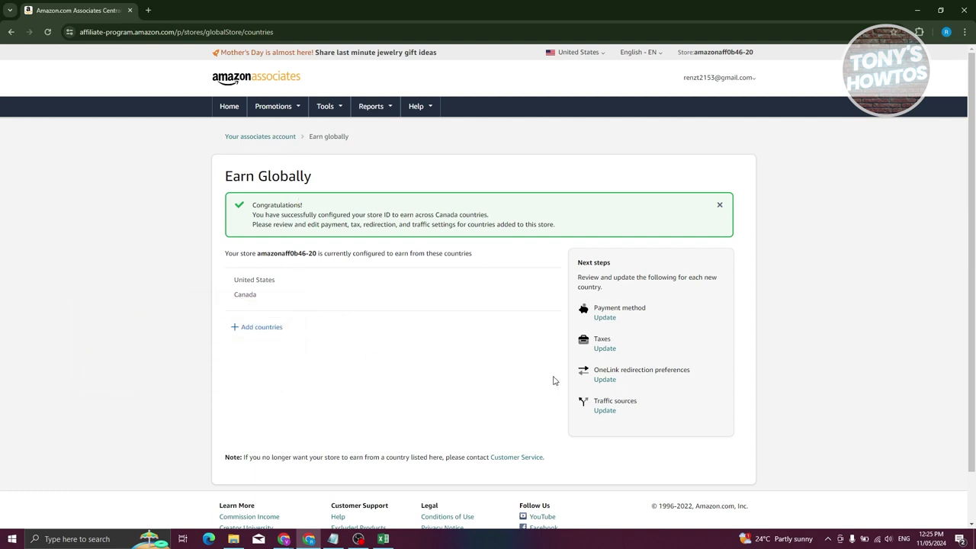
{"action": "scroll", "coordinate": [534, 363], "scroll_direction": "down", "scroll_amount": 1}
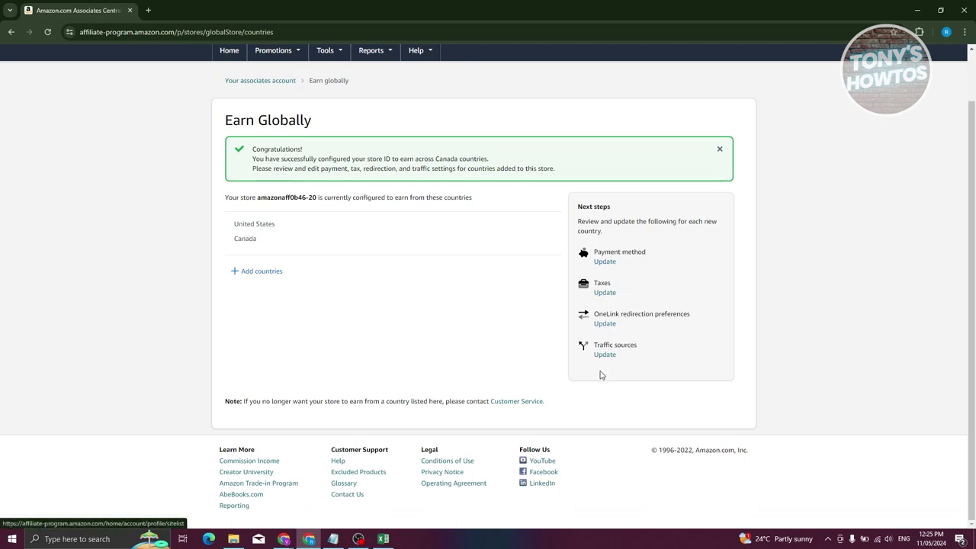
{"action": "scroll", "coordinate": [473, 350], "scroll_direction": "up", "scroll_amount": 1}
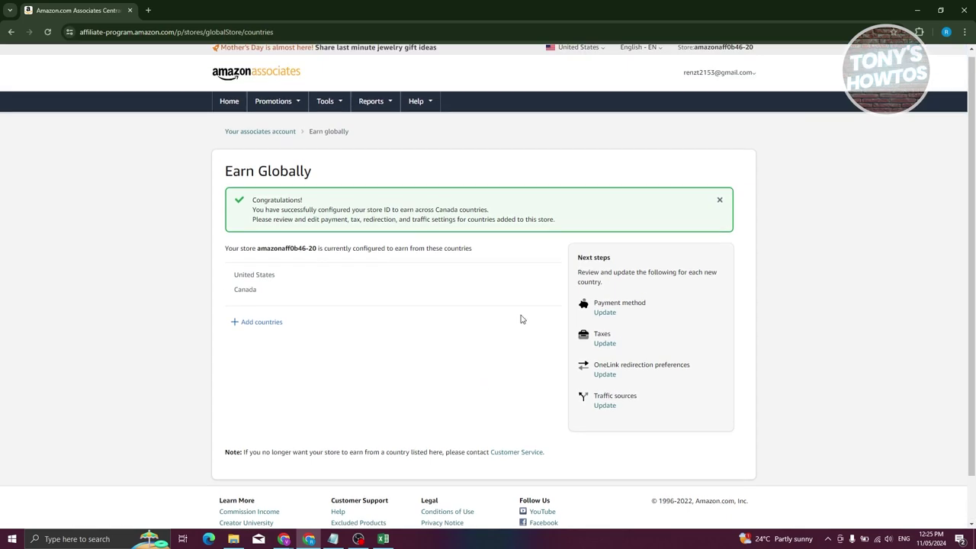
Step: Open payment method settings in a new tab, check Canada's payment options, and go to bank accounts
{"action": "right_click", "coordinate": [601, 316]}
{"action": "right_click", "coordinate": [601, 314]}
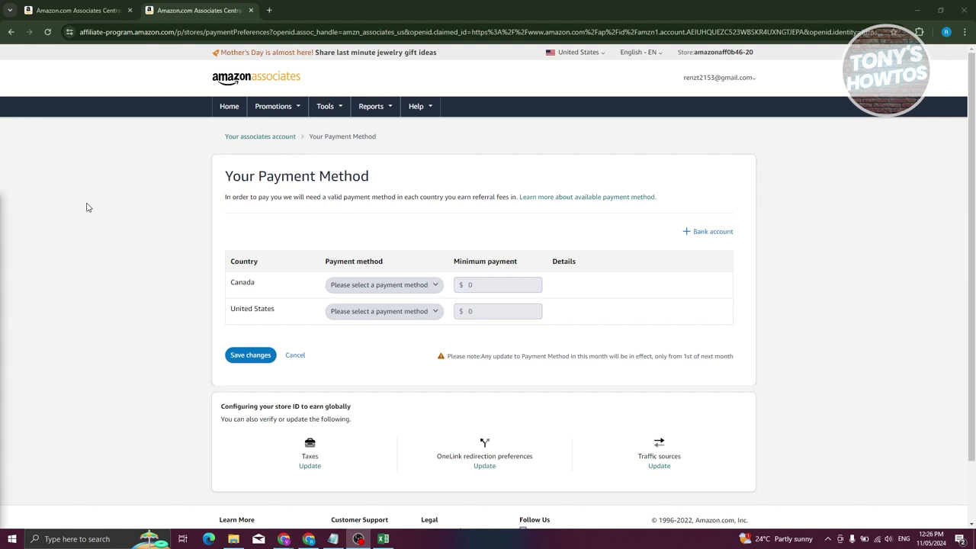
{"action": "left_click", "coordinate": [406, 285]}
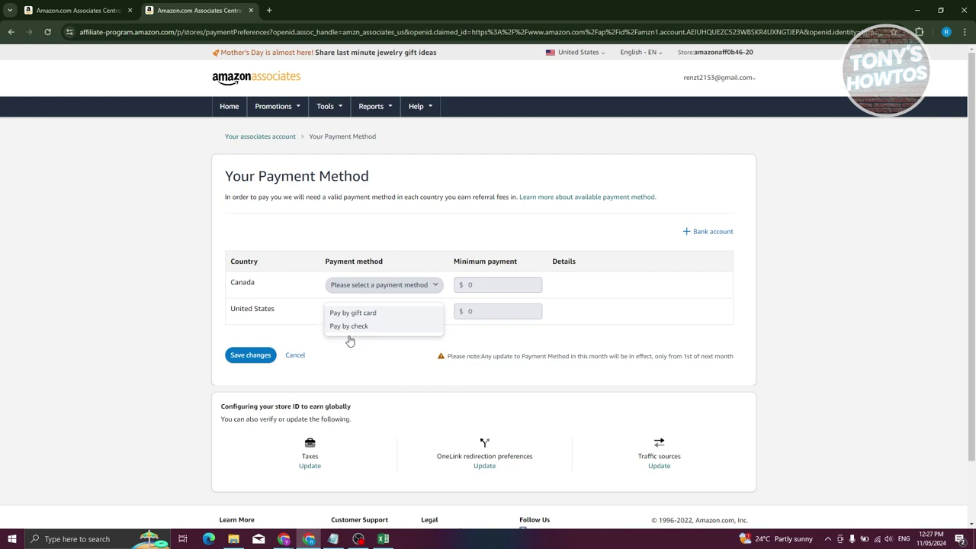
{"action": "left_click", "coordinate": [390, 353]}
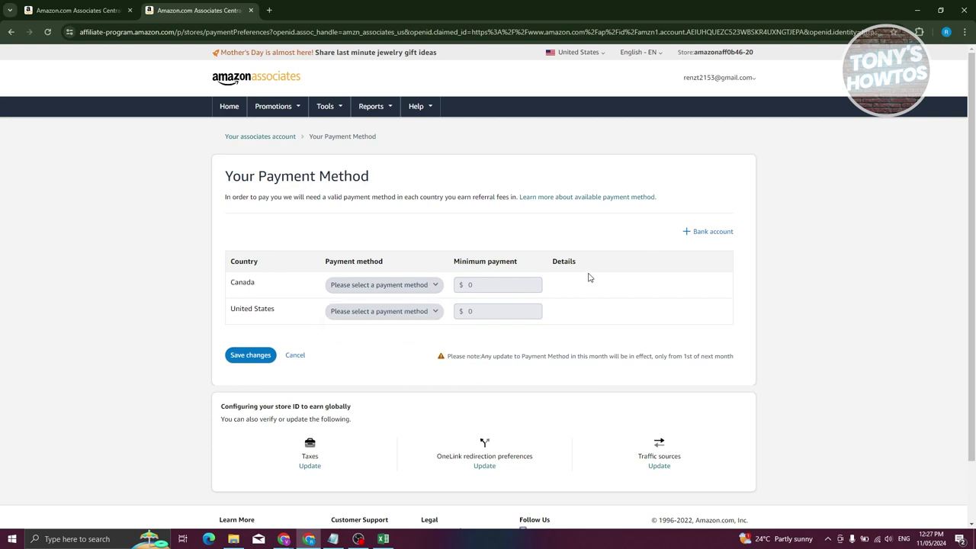
{"action": "left_click", "coordinate": [711, 232]}
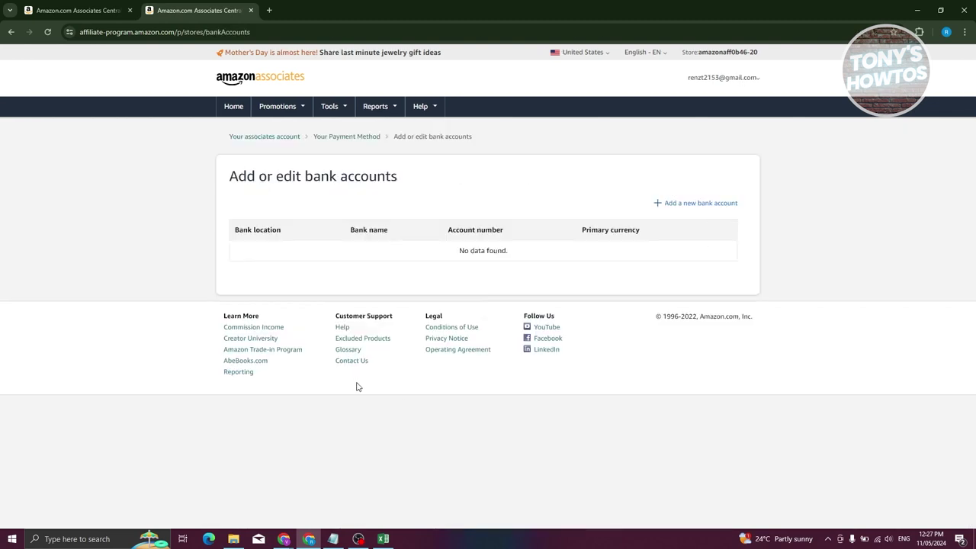
Step: Cancel adding a new bank account, return to Your Payment Method, and close that tab
{"action": "left_click", "coordinate": [679, 202]}
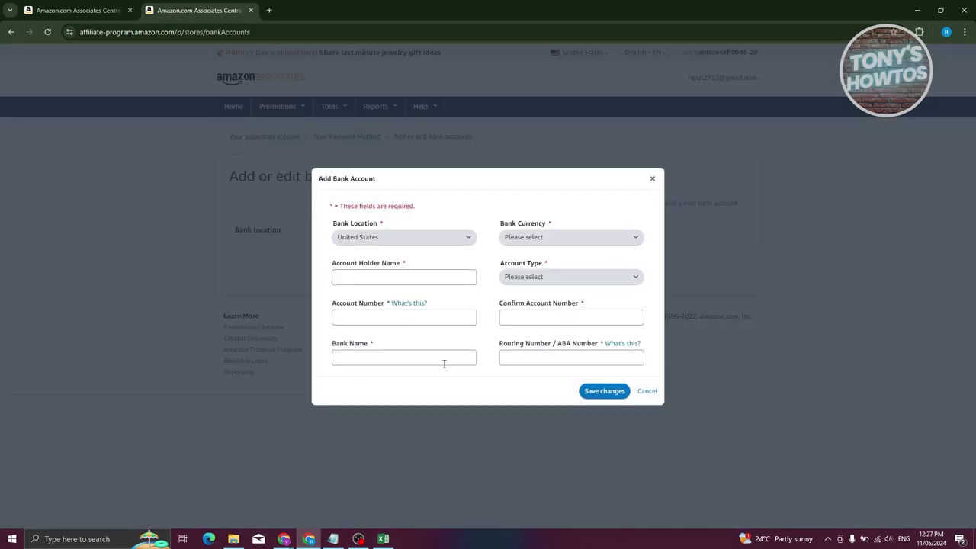
{"action": "left_click", "coordinate": [646, 391]}
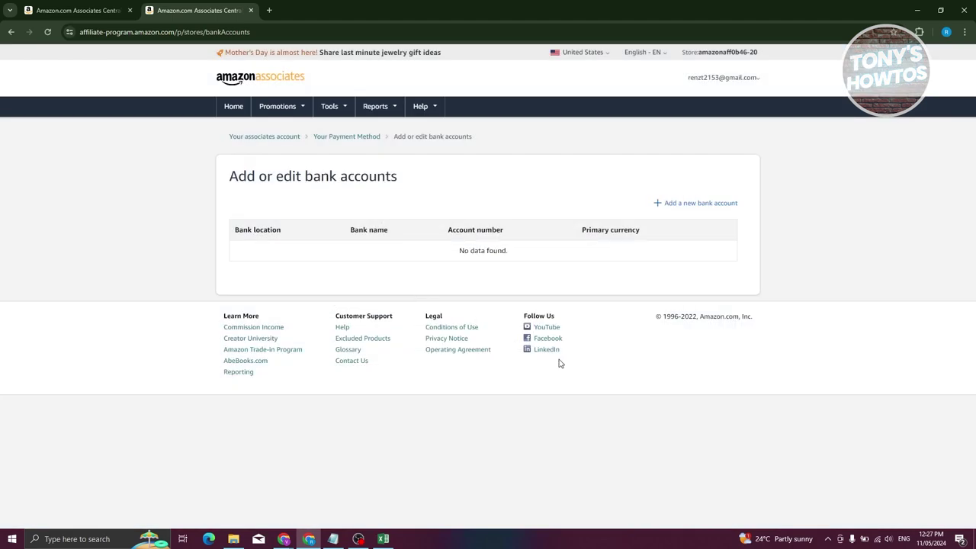
{"action": "right_click", "coordinate": [16, 35]}
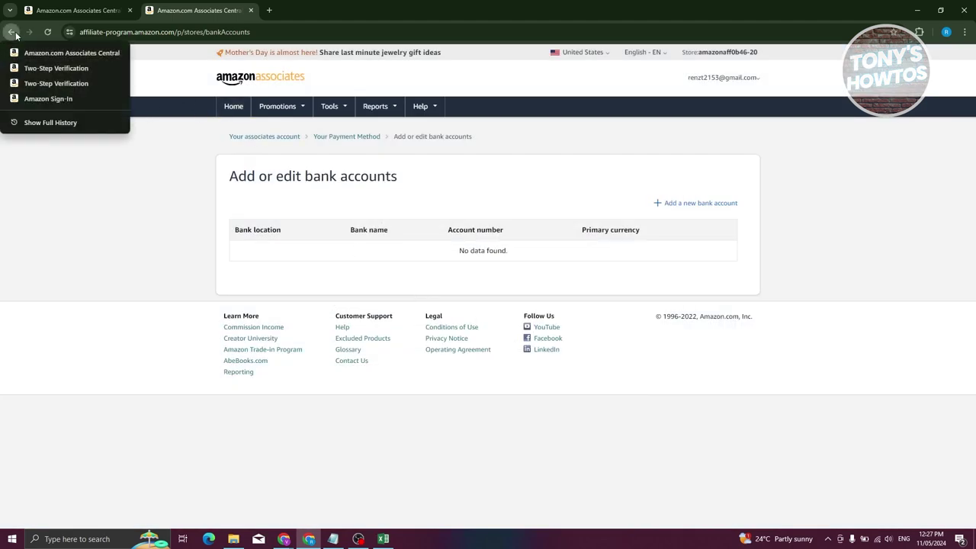
{"action": "left_click", "coordinate": [12, 32]}
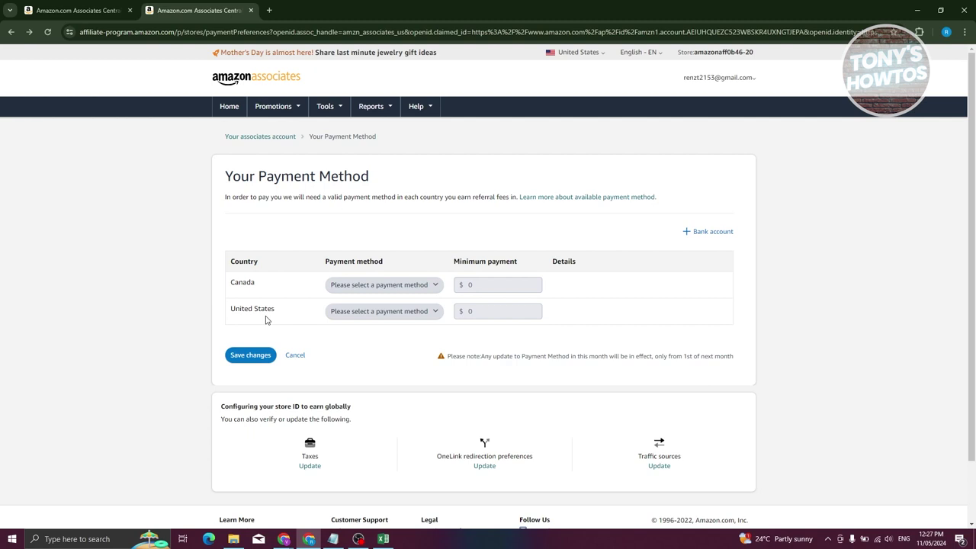
{"action": "left_click", "coordinate": [250, 10]}
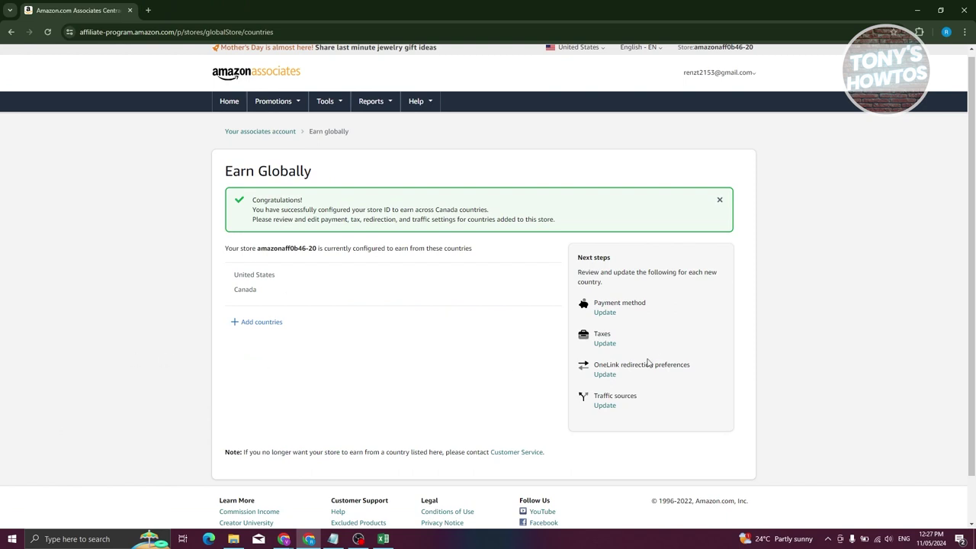
Step: Open the Taxes update page in a new tab and switch to it
{"action": "right_click", "coordinate": [606, 346]}
{"action": "left_click", "coordinate": [627, 350]}
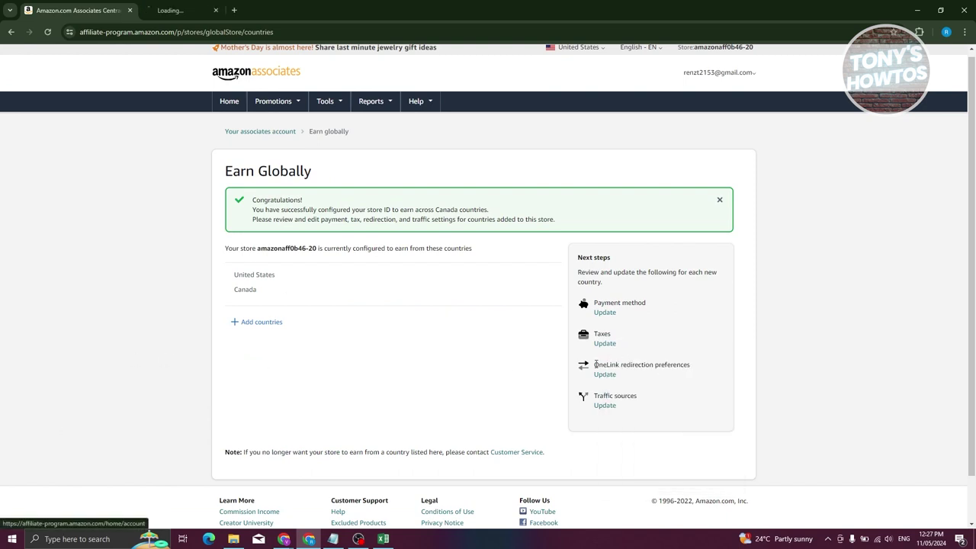
{"action": "left_click", "coordinate": [206, 11]}
Step: Try opening Canada's Incomplete tax status in a new tab, then discard the blocked blank page
{"action": "mouse_move", "coordinate": [260, 134]}
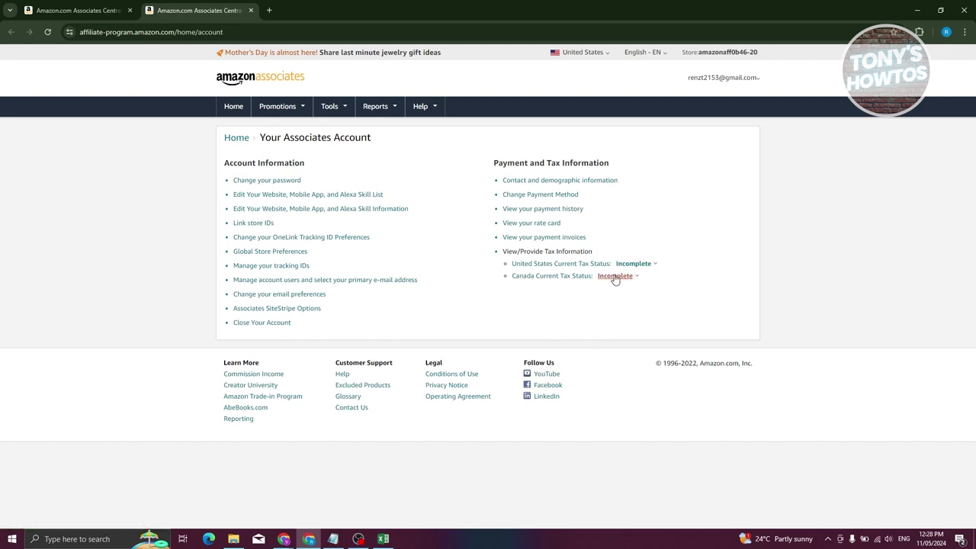
{"action": "right_click", "coordinate": [614, 279]}
{"action": "left_click", "coordinate": [633, 281]}
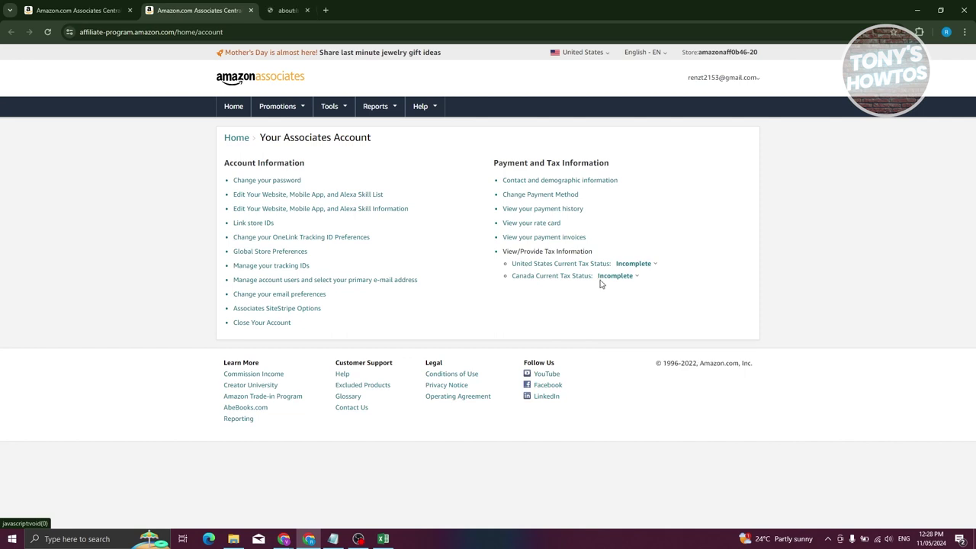
{"action": "left_click", "coordinate": [371, 11]}
{"action": "mouse_move", "coordinate": [637, 264]}
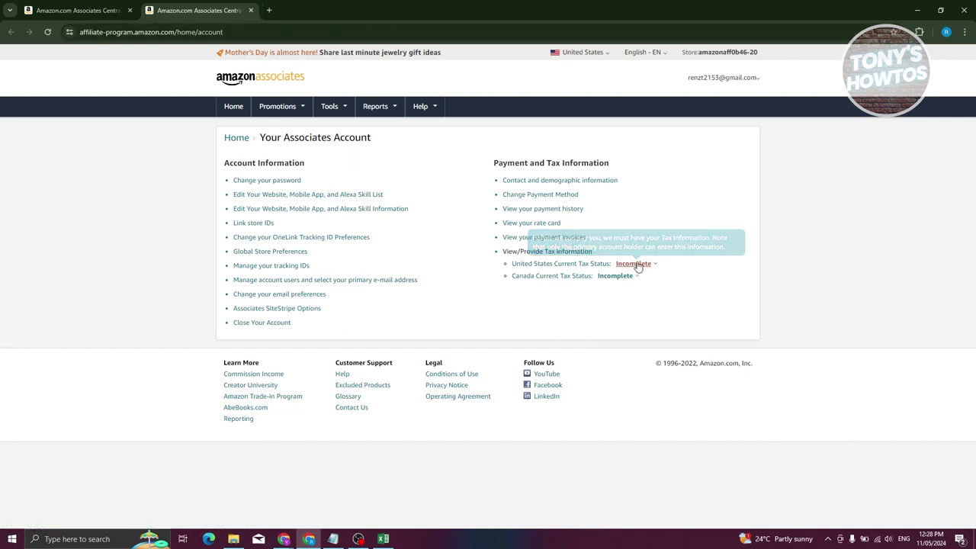
Step: Open the US Incomplete tax status and look through the blank Tax Information Interview form
{"action": "left_click", "coordinate": [636, 264]}
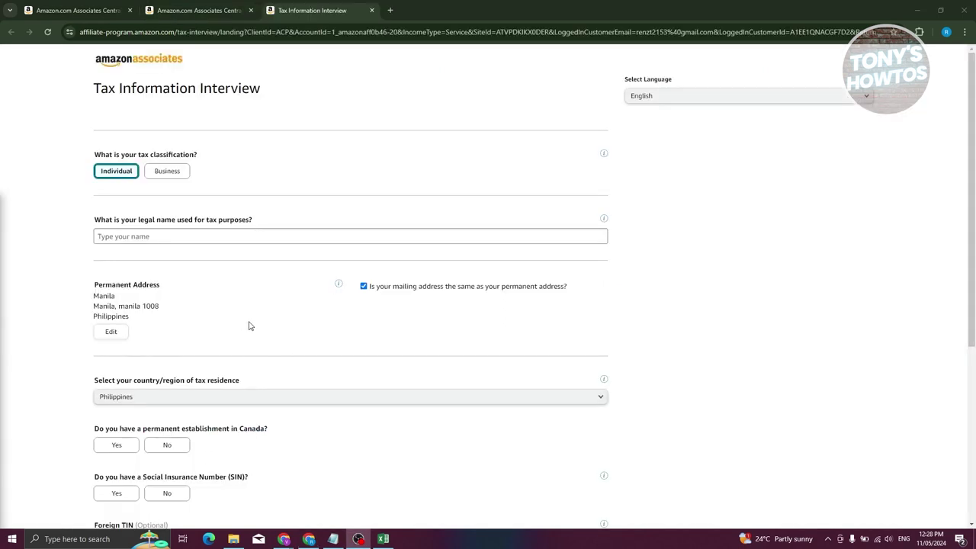
{"action": "scroll", "coordinate": [263, 332], "scroll_direction": "down", "scroll_amount": 3}
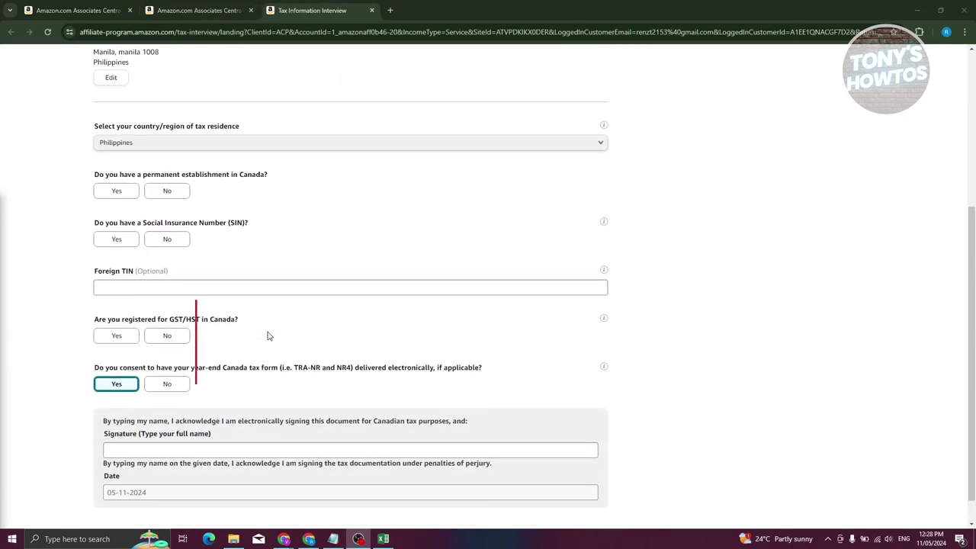
{"action": "scroll", "coordinate": [267, 336], "scroll_direction": "up", "scroll_amount": 1}
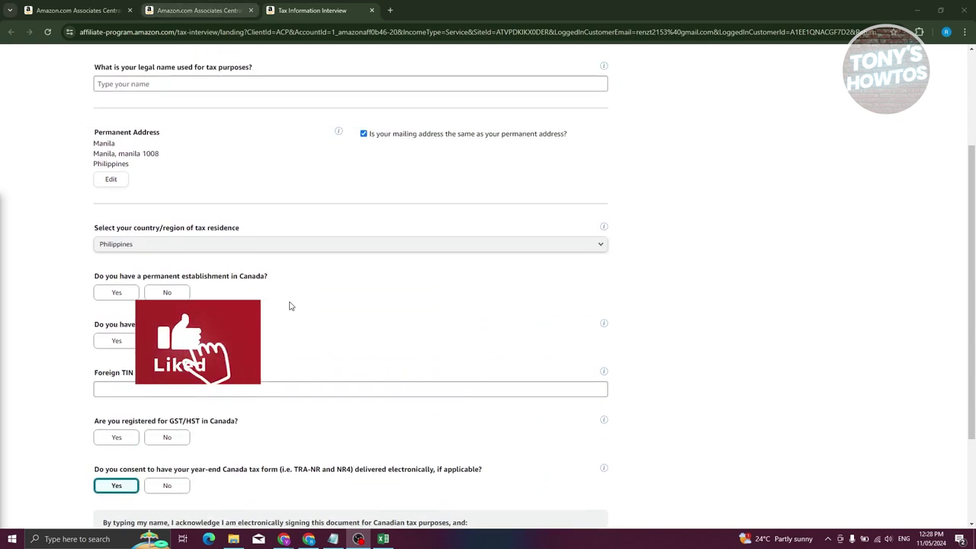
{"action": "scroll", "coordinate": [289, 306], "scroll_direction": "down", "scroll_amount": 2}
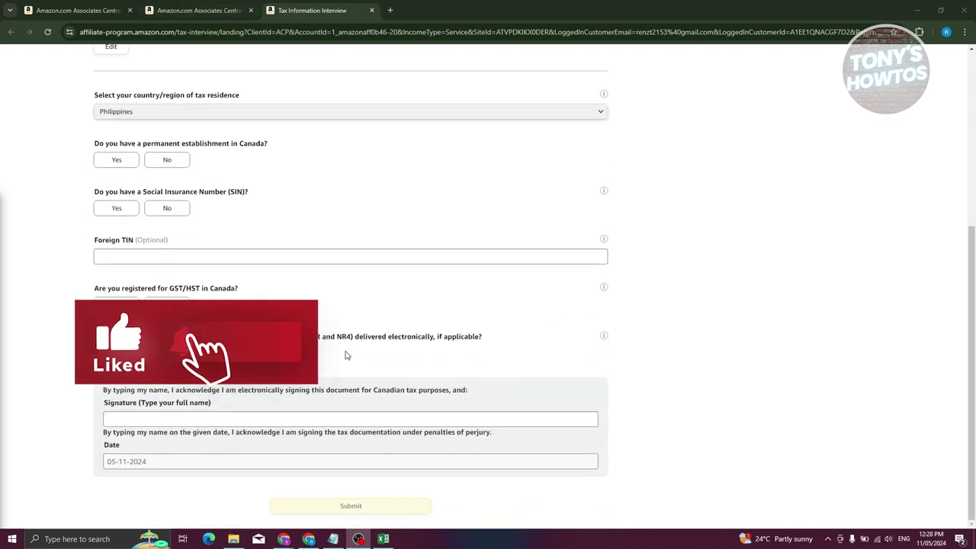
Step: Go back to the Earn Globally page and close an extra tab
{"action": "left_click", "coordinate": [233, 9]}
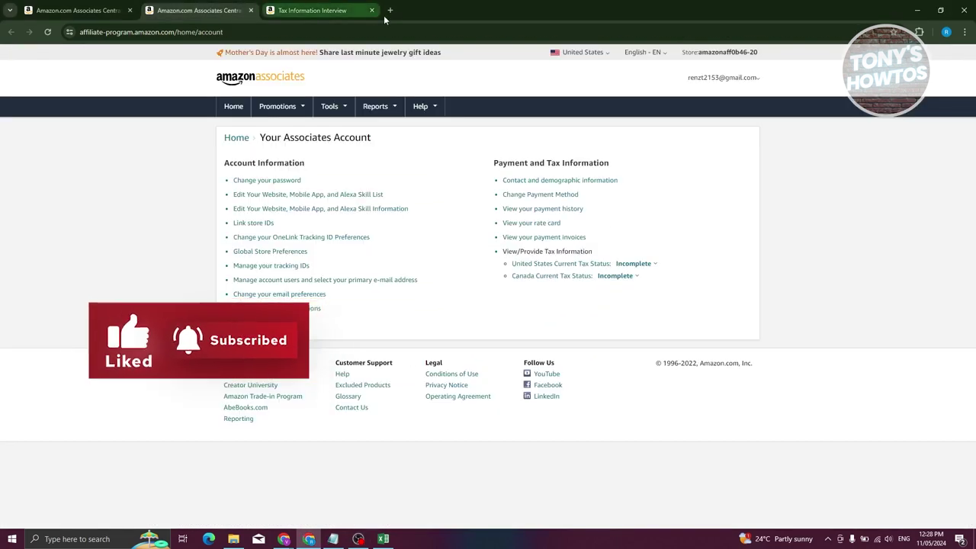
{"action": "left_click", "coordinate": [93, 7]}
{"action": "left_click", "coordinate": [250, 10]}
Step: Close the last extra tab and open OneLink redirection preferences in a new tab
{"action": "left_click", "coordinate": [250, 10]}
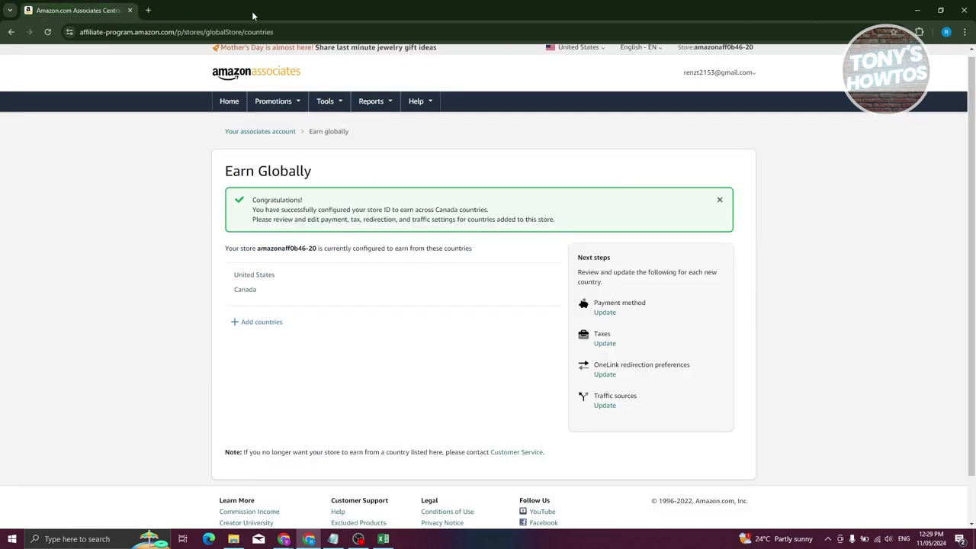
{"action": "right_click", "coordinate": [599, 375]}
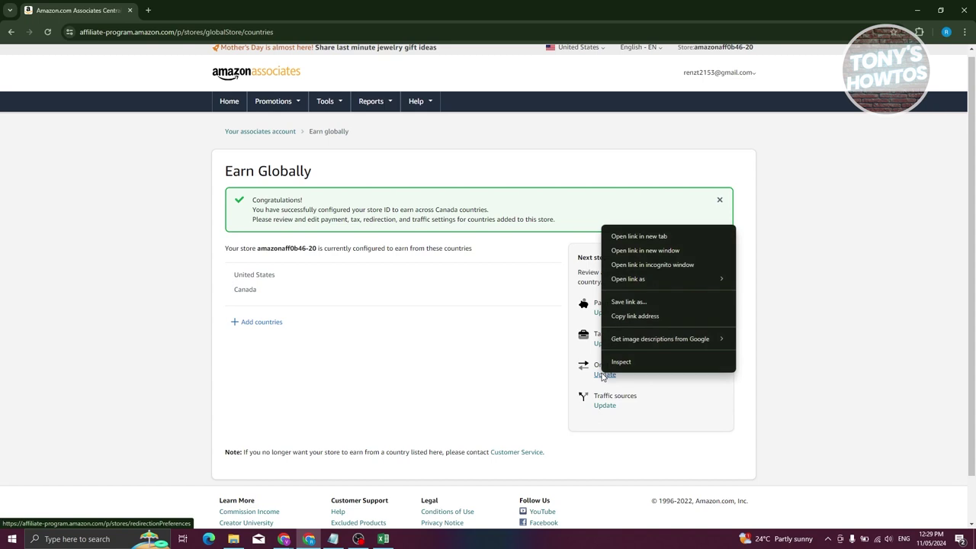
{"action": "left_click", "coordinate": [651, 238]}
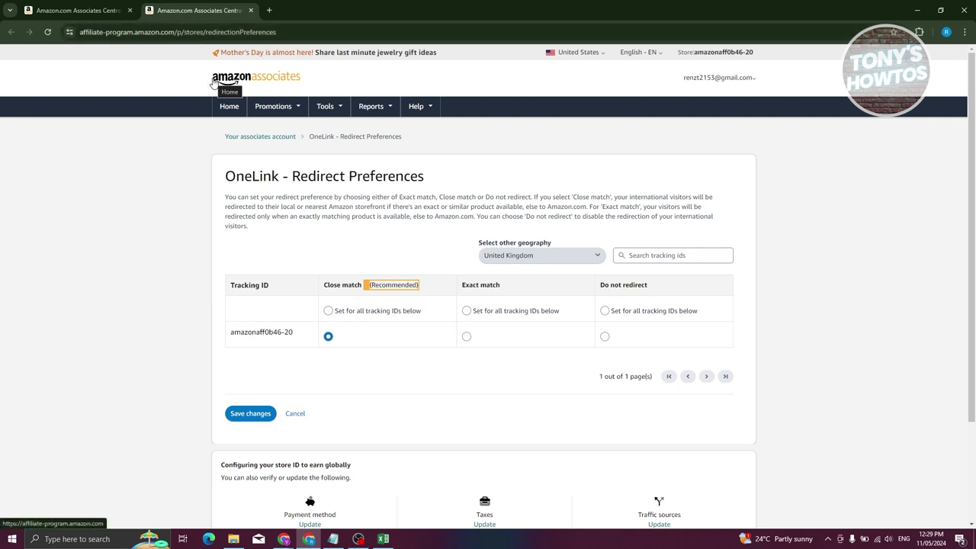
Step: Choose Canada as the other geography, confirm its redirect is Close match, and return to Earn Globally
{"action": "left_click", "coordinate": [580, 257]}
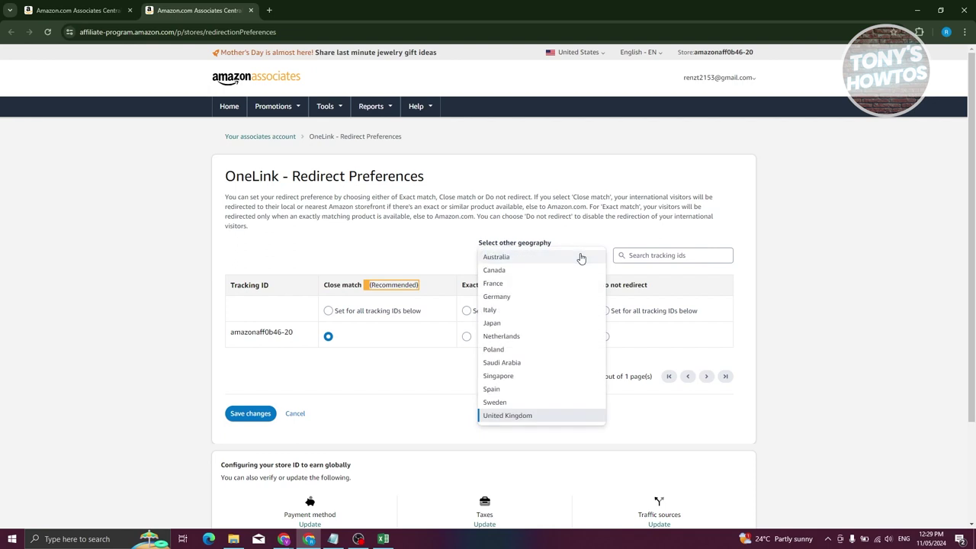
{"action": "left_click", "coordinate": [502, 273]}
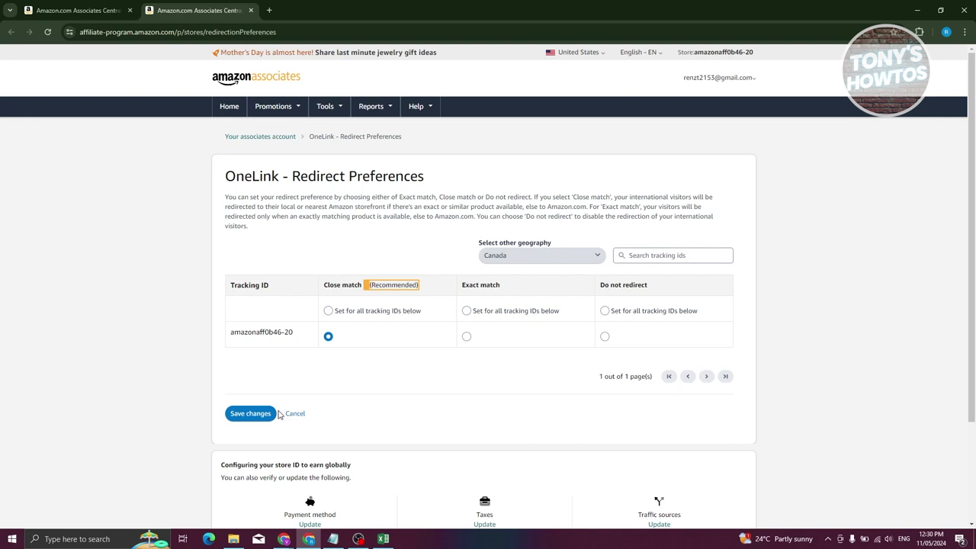
{"action": "scroll", "coordinate": [282, 415], "scroll_direction": "down", "scroll_amount": 2}
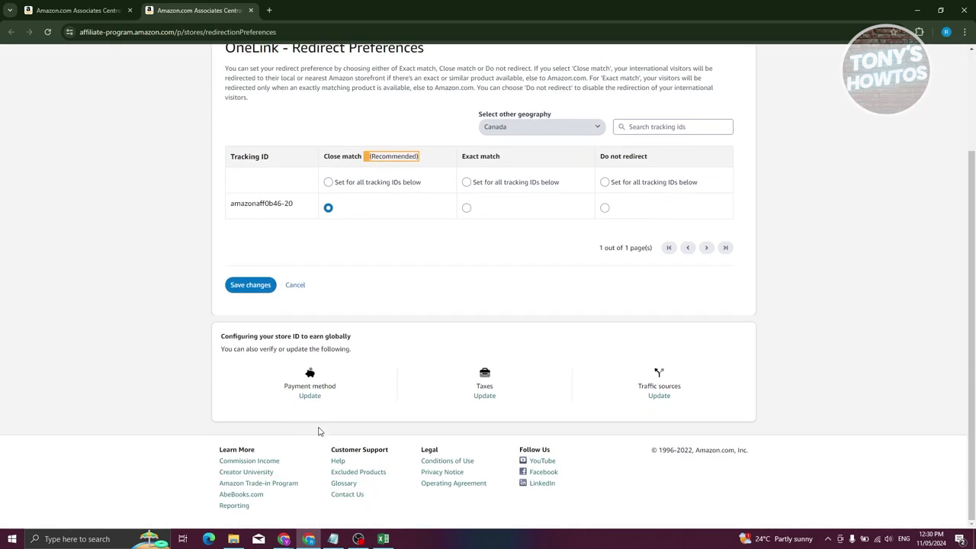
{"action": "scroll", "coordinate": [278, 358], "scroll_direction": "up", "scroll_amount": 2}
{"action": "left_click", "coordinate": [61, 12]}
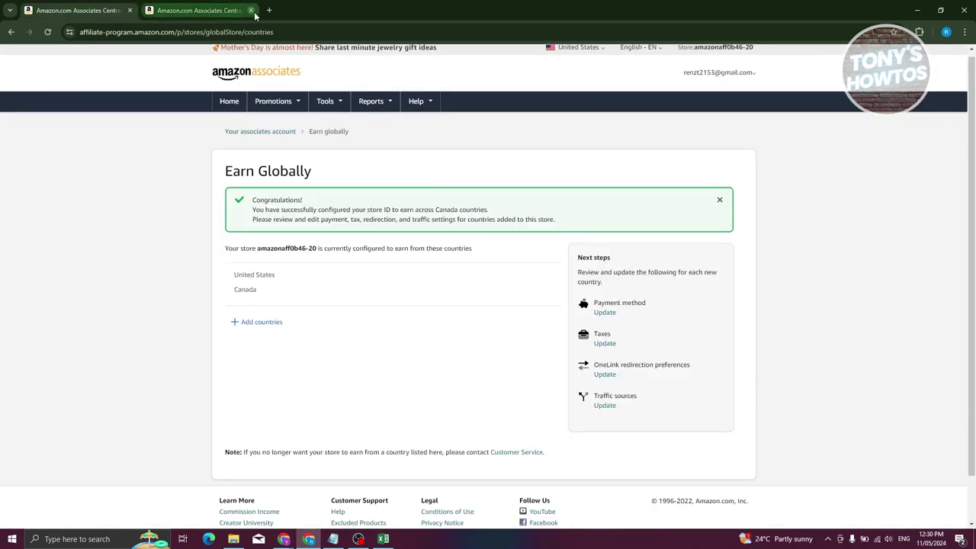
Step: Close the redirect preferences and open the Traffic sources Update page in a new tab
{"action": "left_click", "coordinate": [251, 10]}
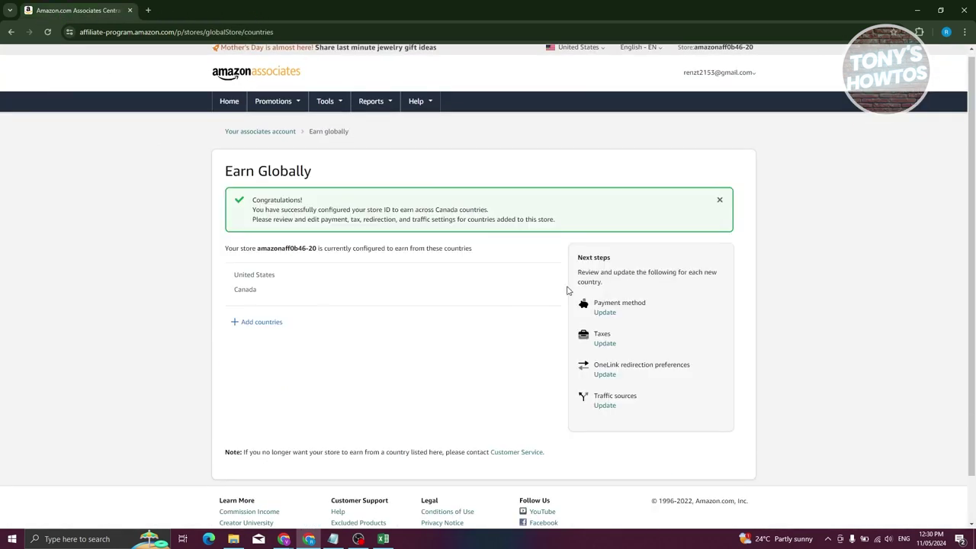
{"action": "right_click", "coordinate": [606, 409]}
{"action": "left_click", "coordinate": [660, 271]}
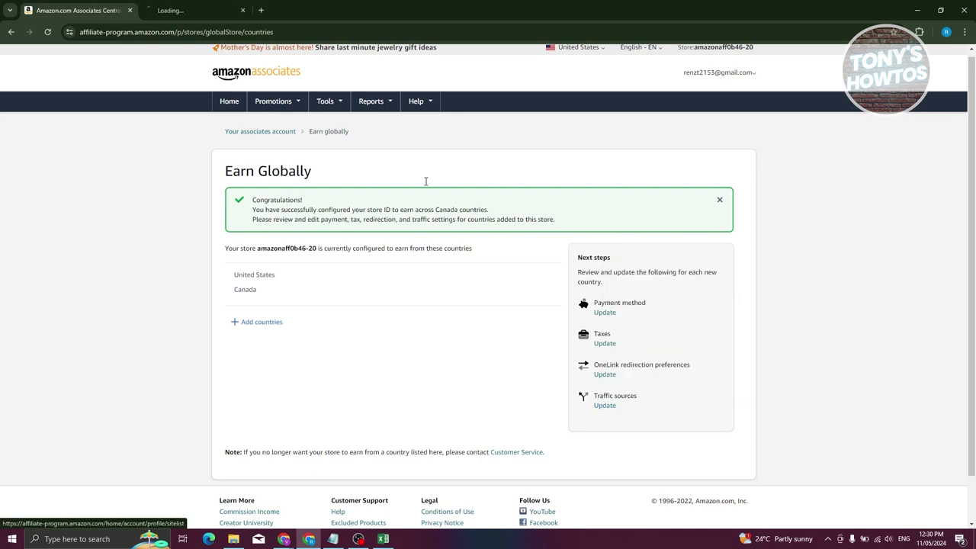
{"action": "left_click", "coordinate": [214, 13]}
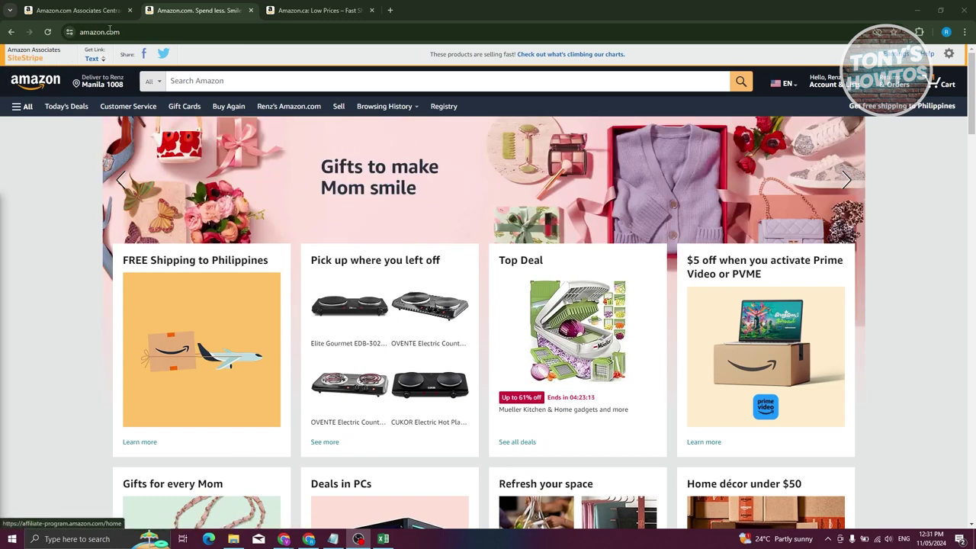
Step: Switch to the Amazon.ca storefront homepage
{"action": "mouse_move", "coordinate": [790, 81]}
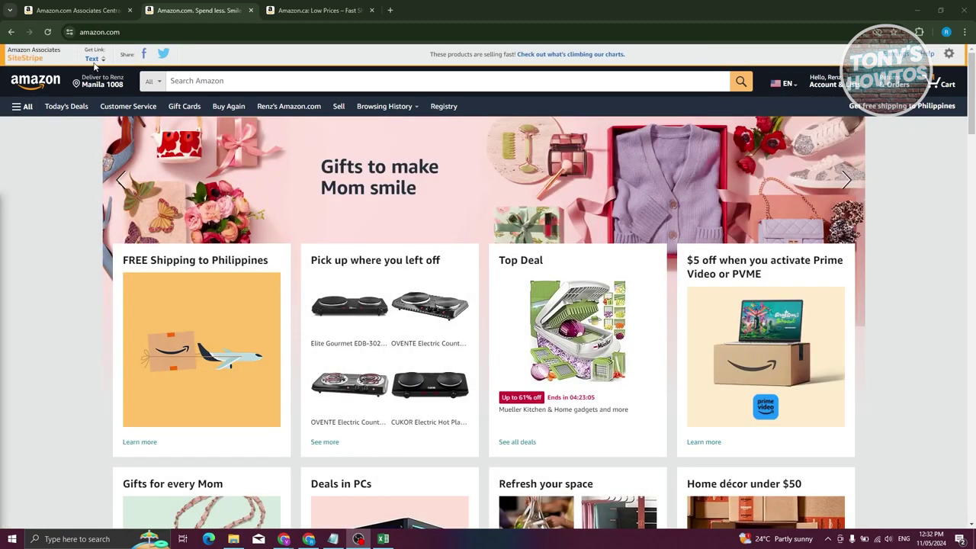
{"action": "left_click", "coordinate": [316, 10]}
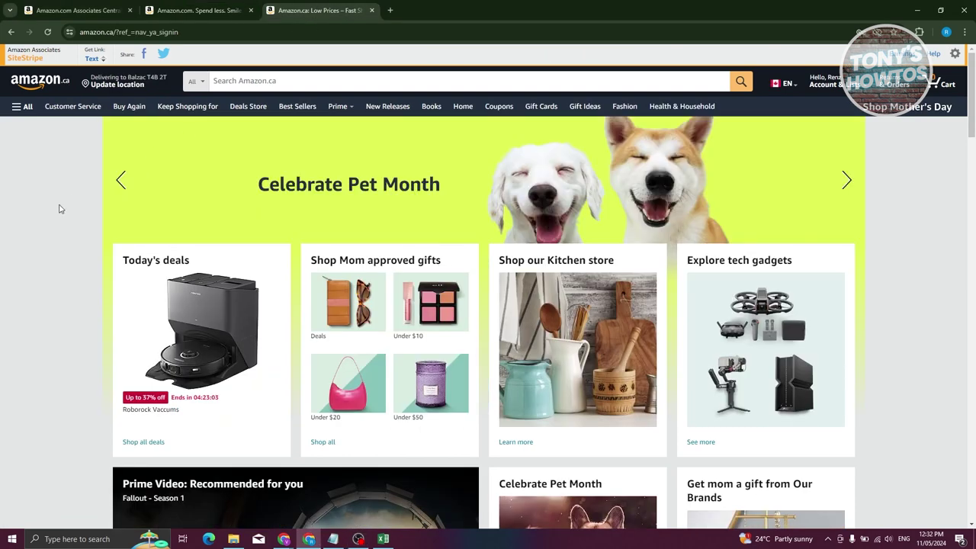